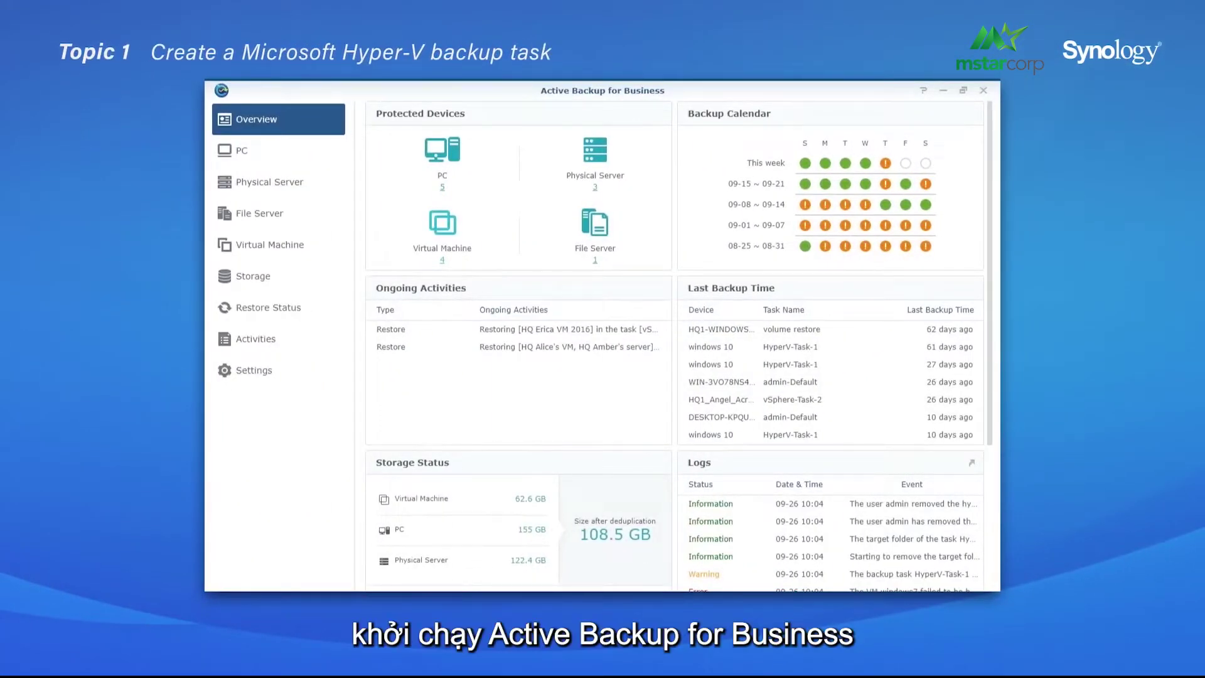
# Step: Go to the Microsoft Hyper-V machine list under Virtual Machine and open hypervisor management
pyautogui.click(264, 244)
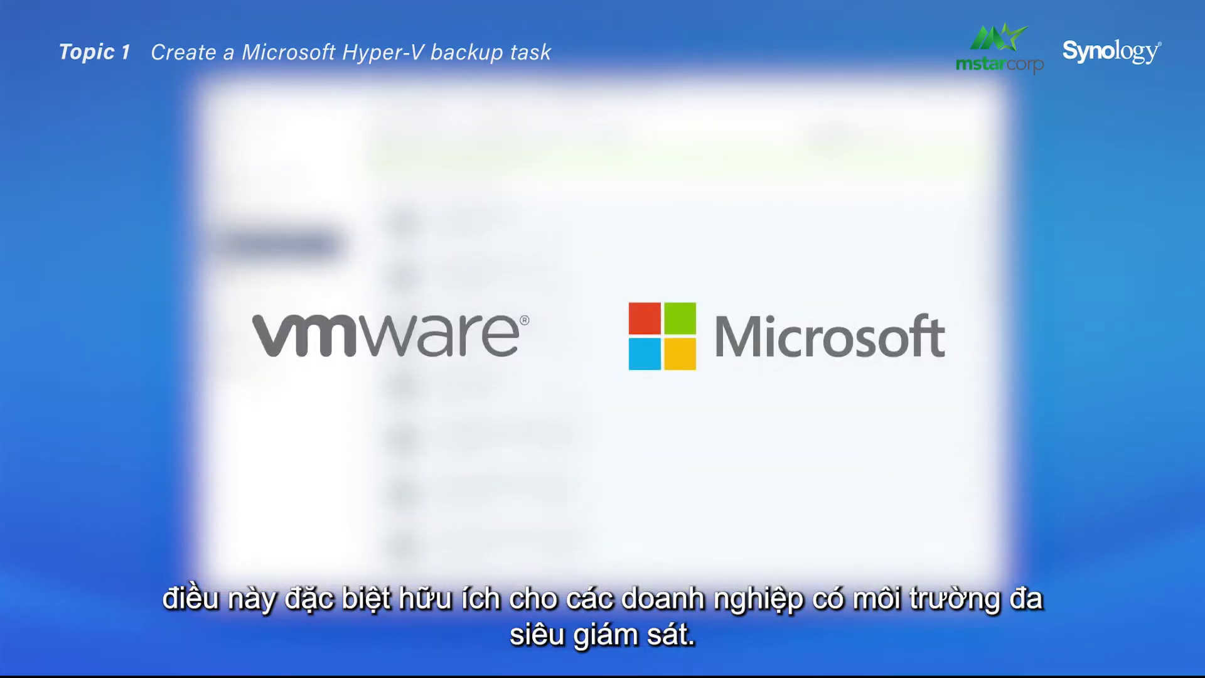
pyautogui.click(500, 108)
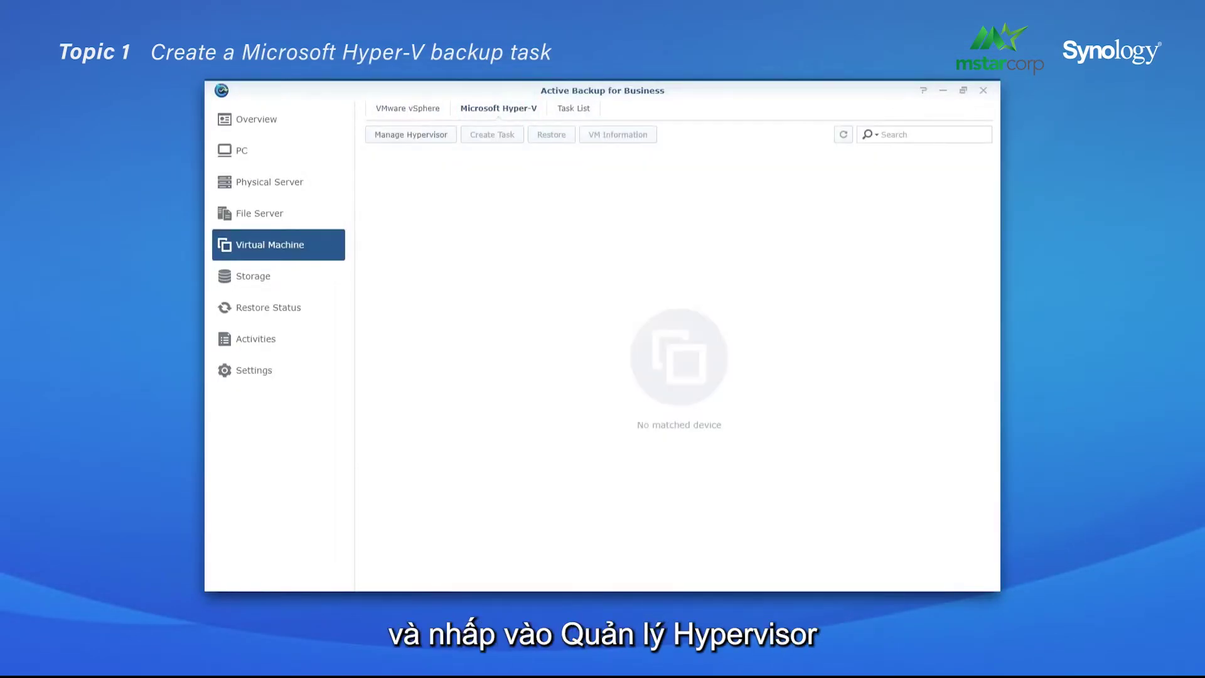
pyautogui.click(412, 135)
# Step: Add Hyper-V host 172.21.3.18 using the Administrator account and its password
pyautogui.click(427, 209)
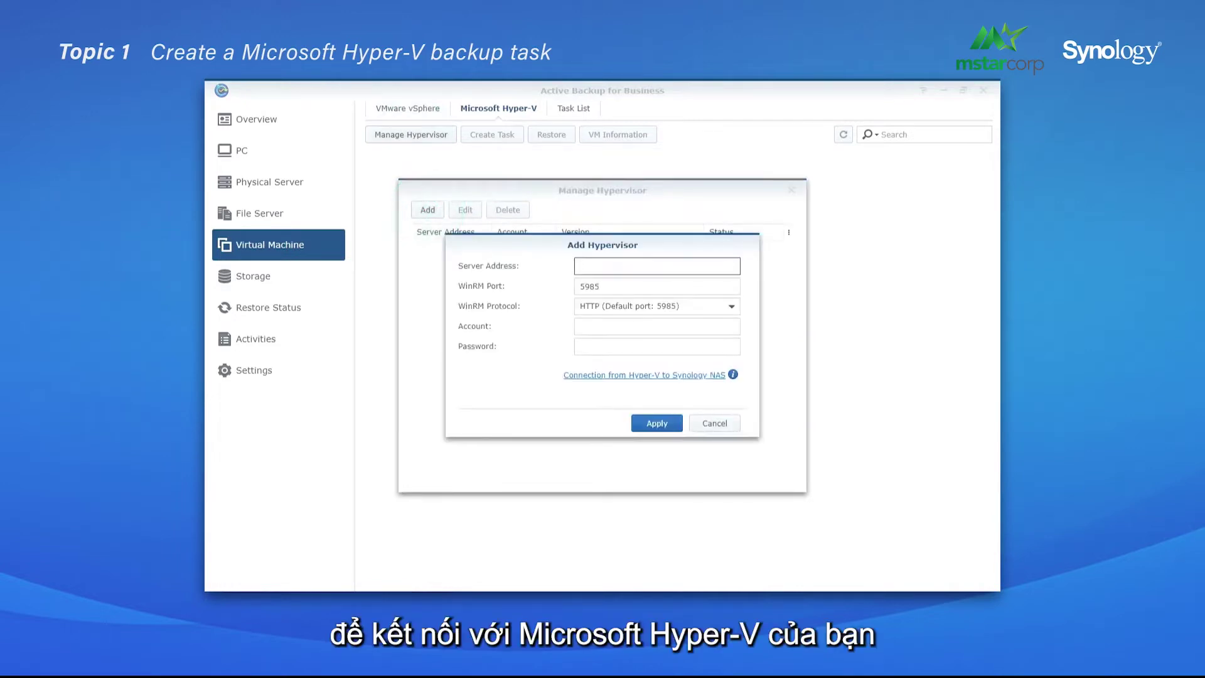
pyautogui.write('172.21.3.18')
pyautogui.click(656, 327)
pyautogui.write('Administrator')
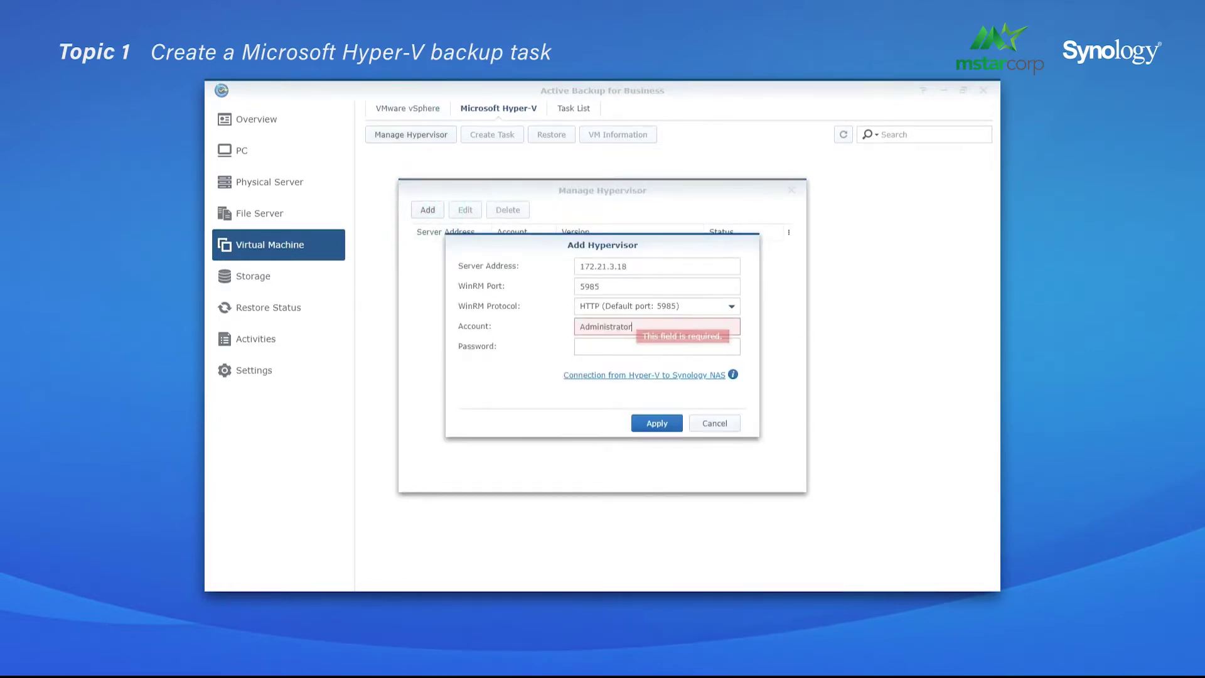
pyautogui.press('Tab')
pyautogui.write('••••••••••')
pyautogui.click(657, 423)
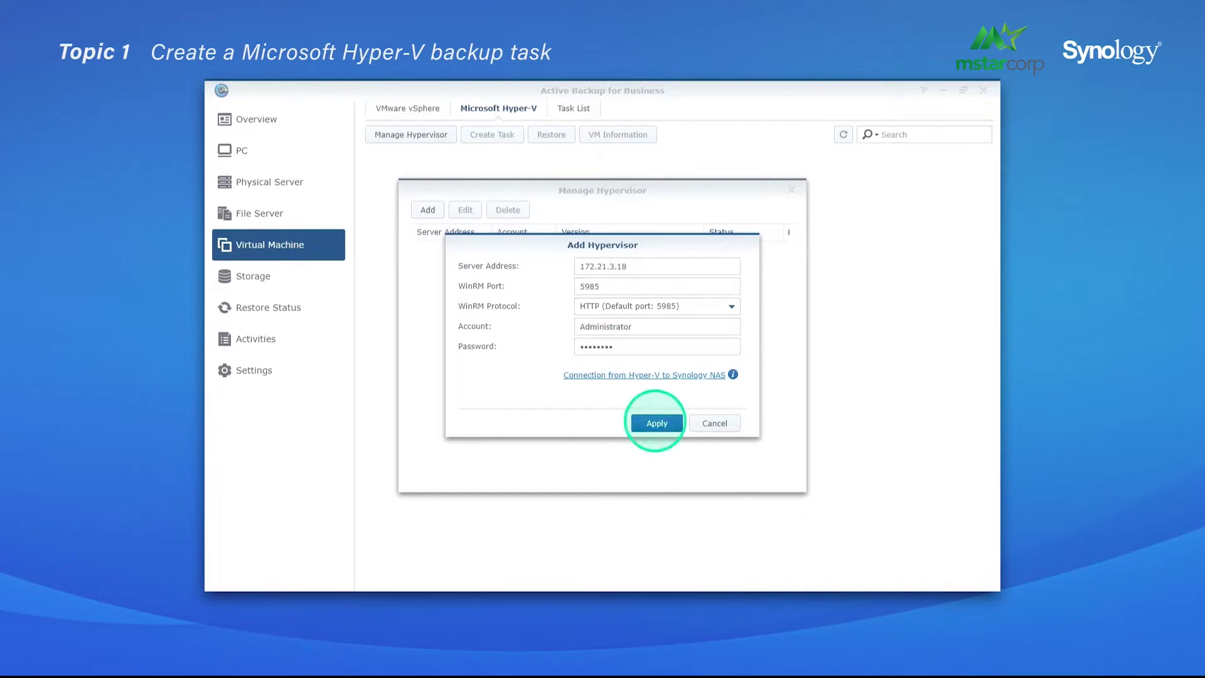
pyautogui.click(791, 190)
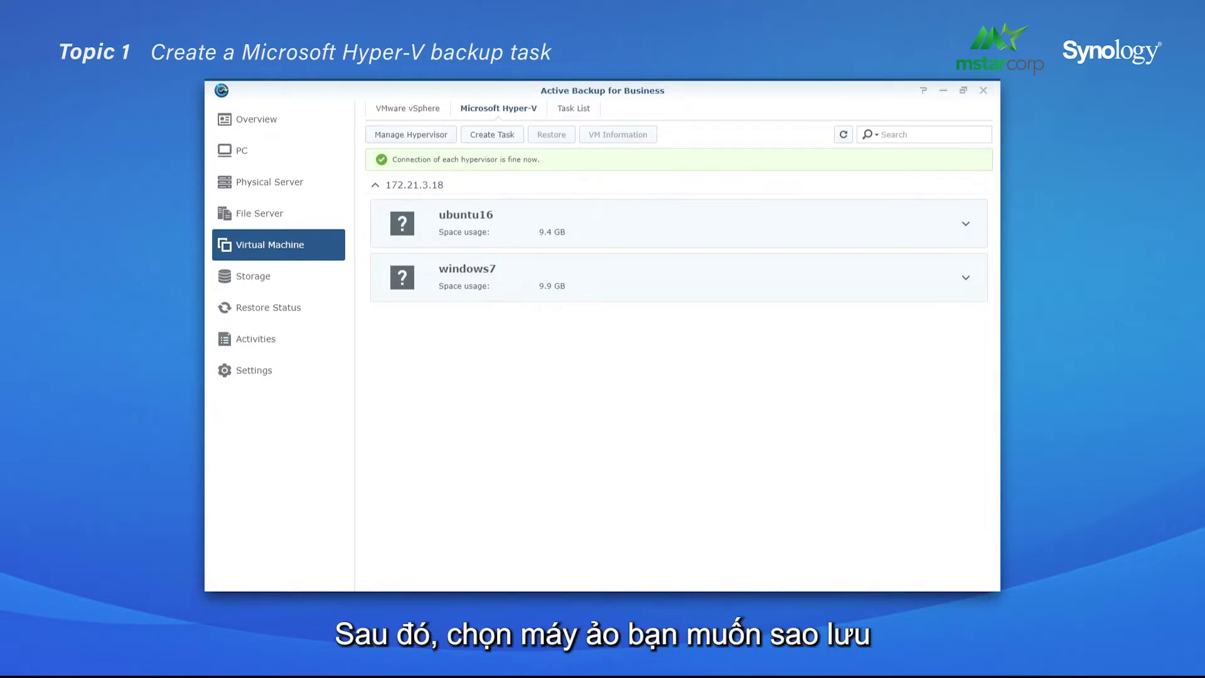
# Step: Create a task for ubuntu16 and windows7 with destination ActiveBackupforBusiness
pyautogui.click(664, 222)
pyautogui.keyDown('ctrl'); pyautogui.click(664, 276); pyautogui.keyUp('ctrl')
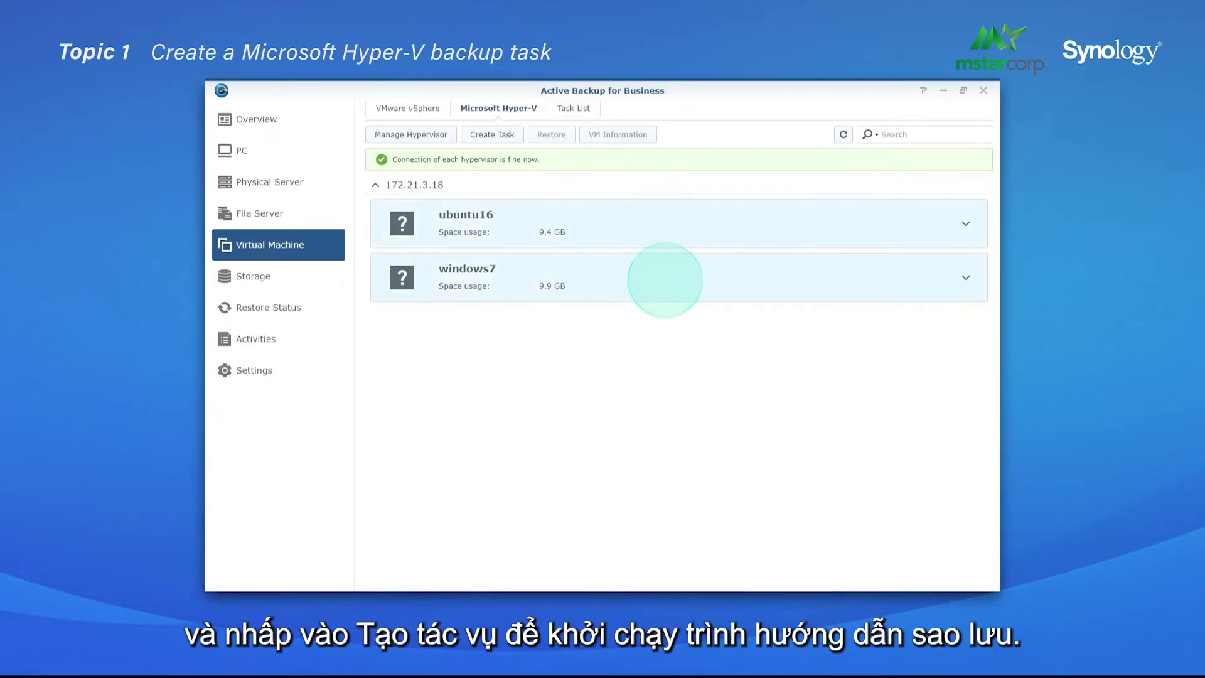
pyautogui.click(492, 133)
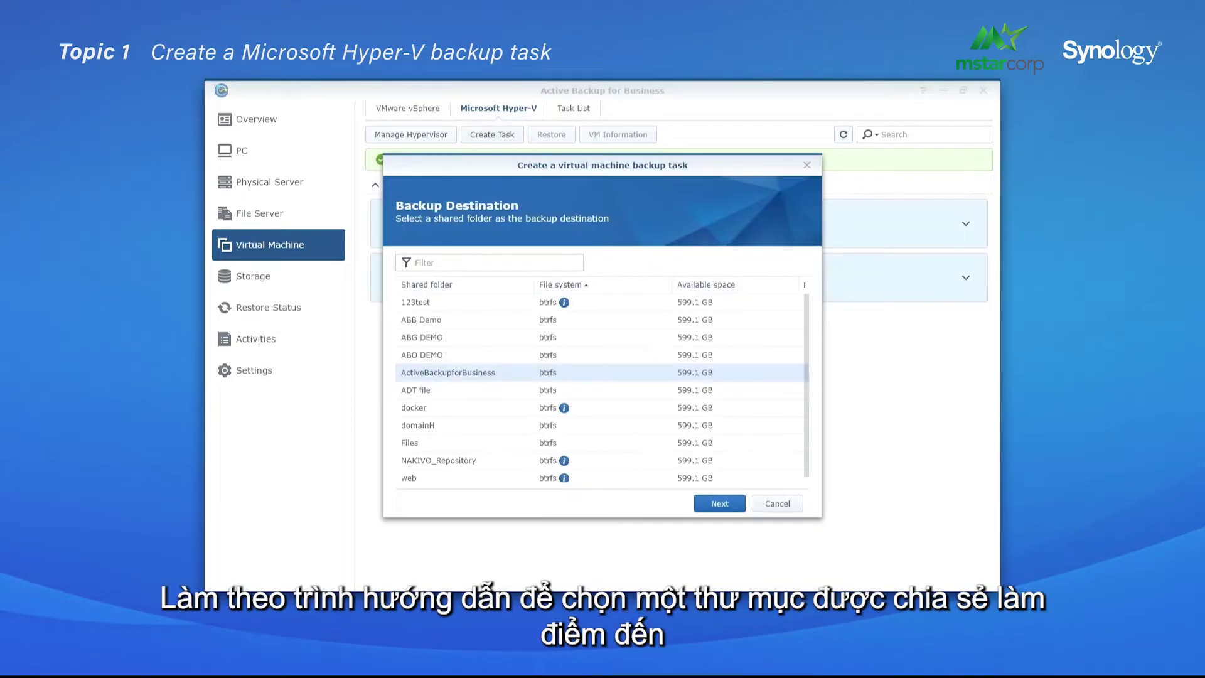
pyautogui.click(510, 371)
pyautogui.click(720, 503)
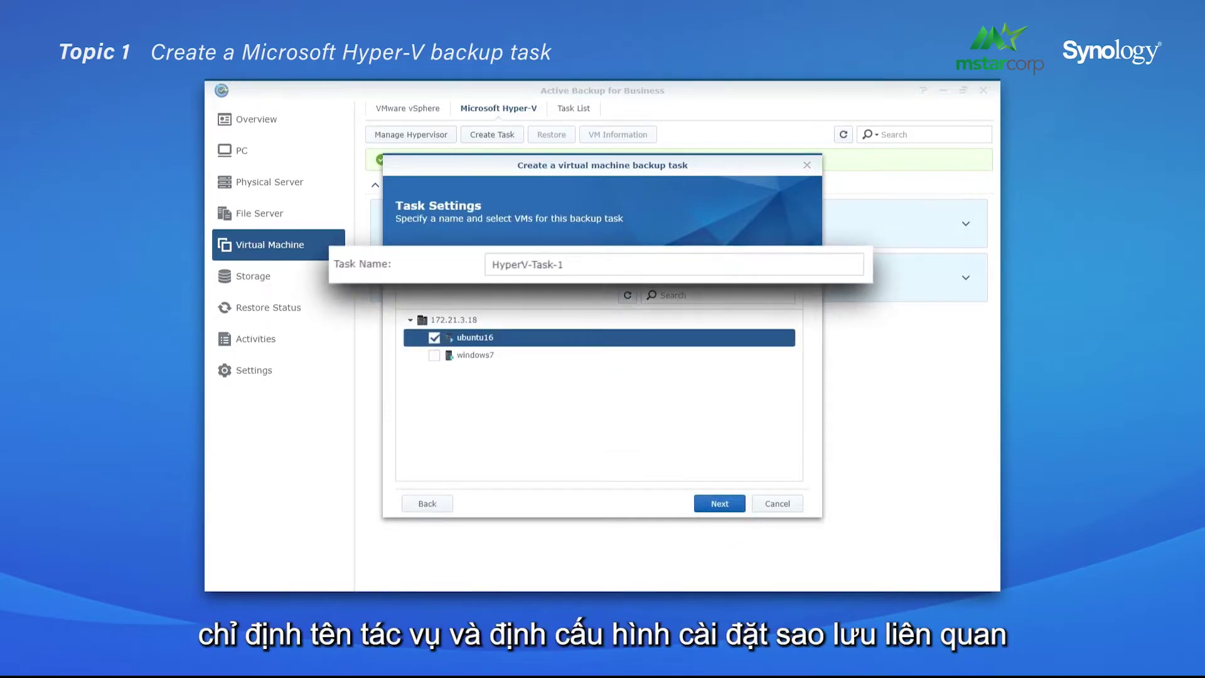
pyautogui.click(433, 355)
pyautogui.click(719, 502)
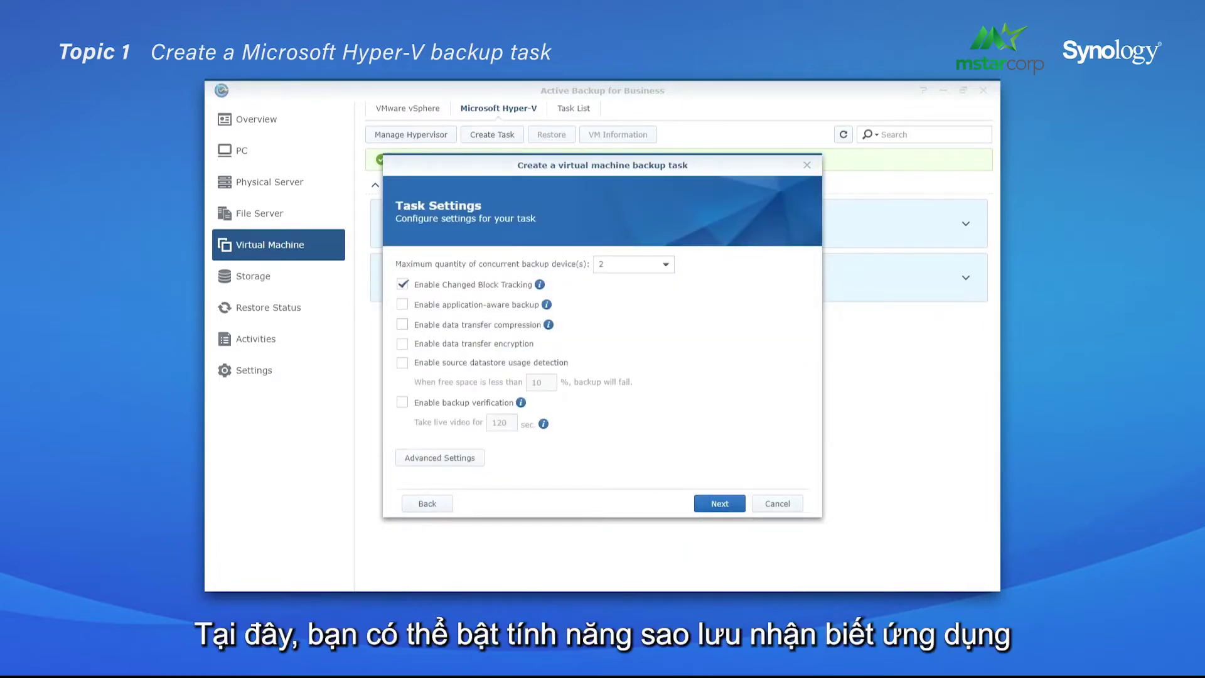
# Step: Enable application-aware backup and data transfer encryption for the task
pyautogui.click(403, 304)
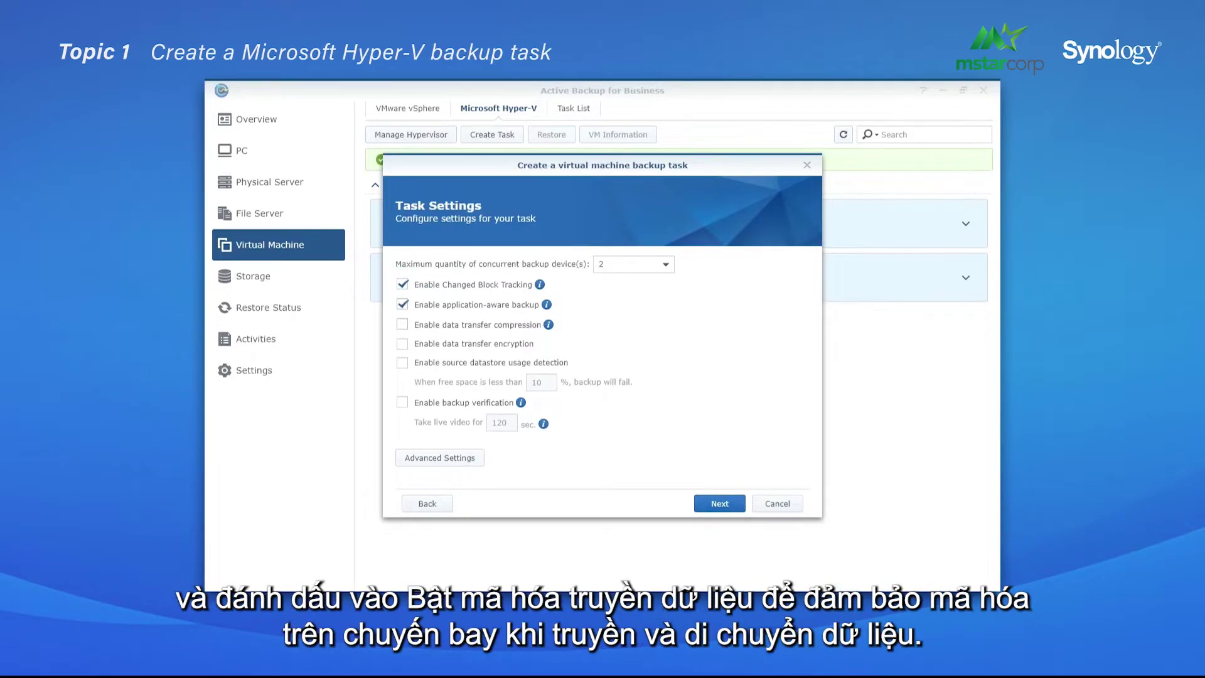
pyautogui.click(402, 344)
pyautogui.click(720, 503)
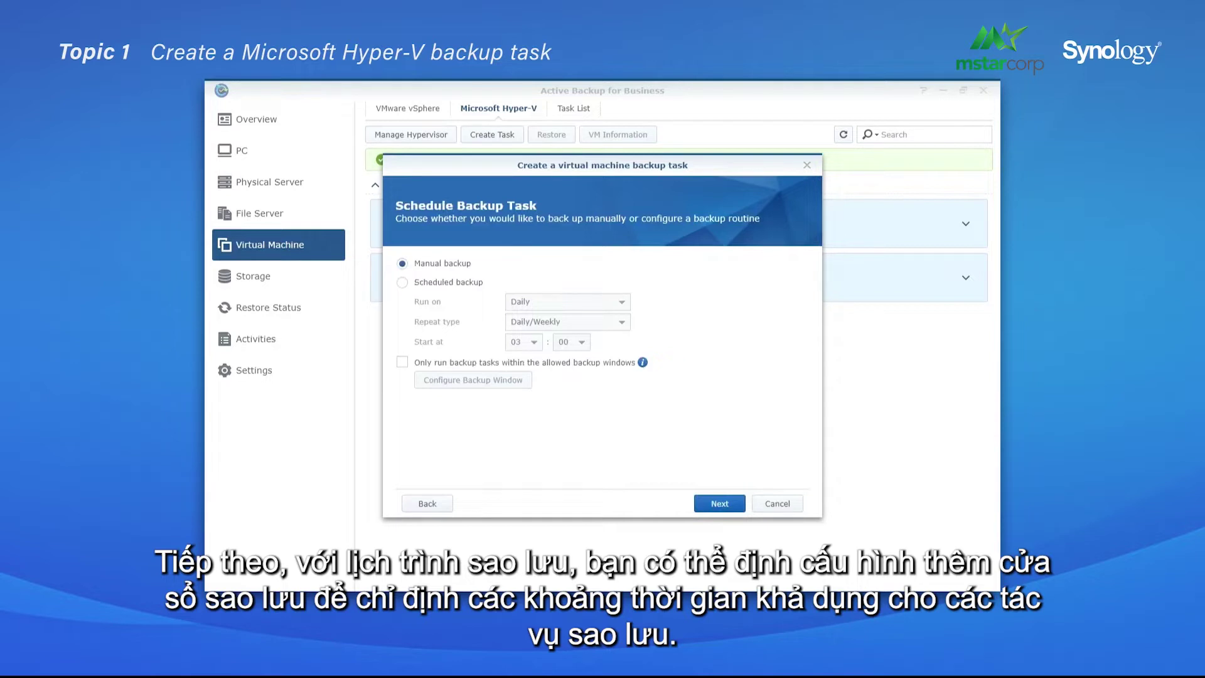
# Step: Enable backup windows and forbid backups during hours 16 and 17 every day
pyautogui.click(403, 362)
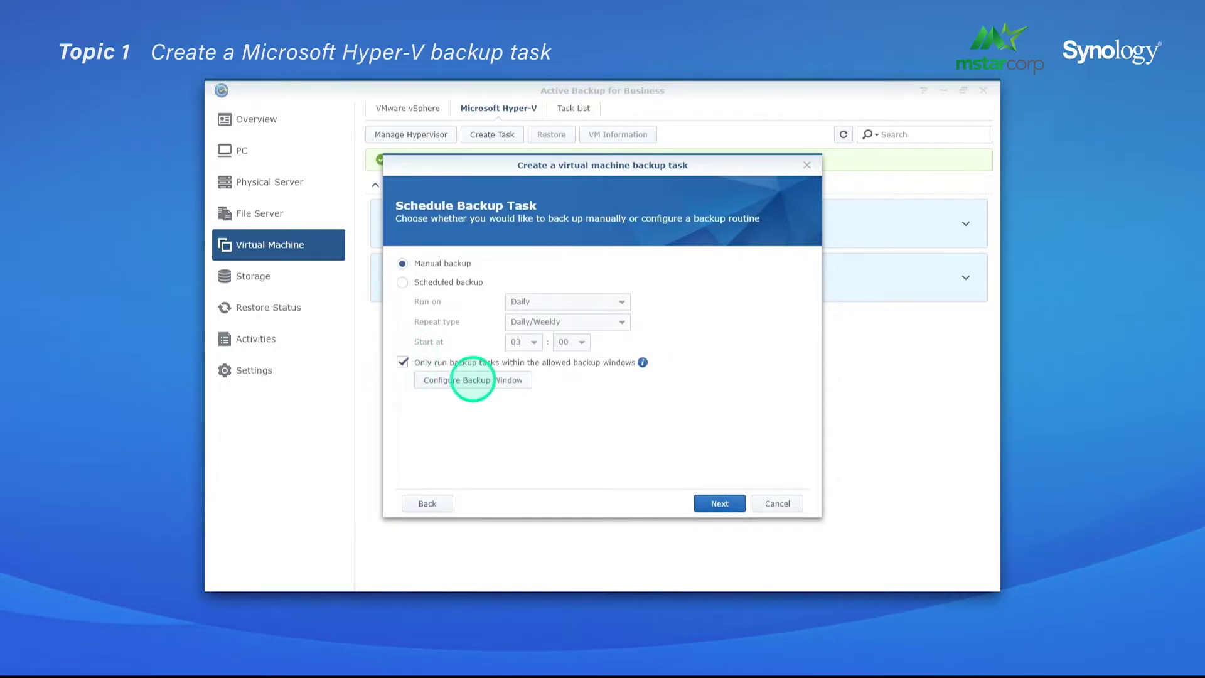
pyautogui.click(472, 379)
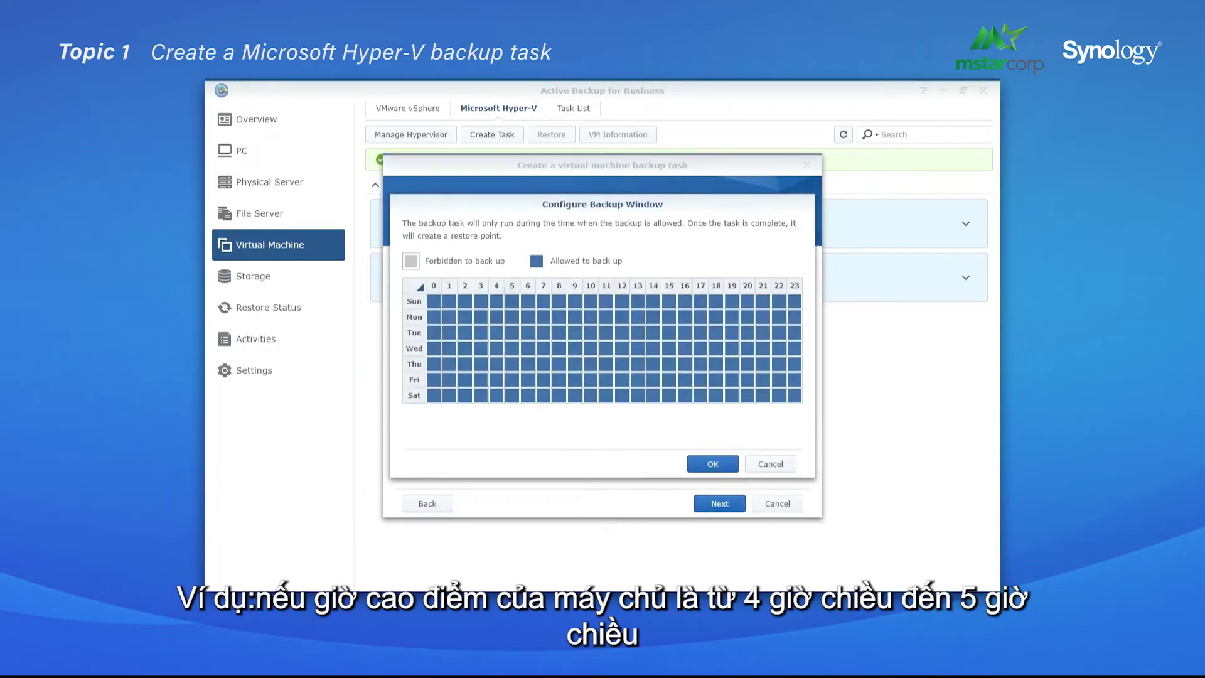
pyautogui.click(684, 285)
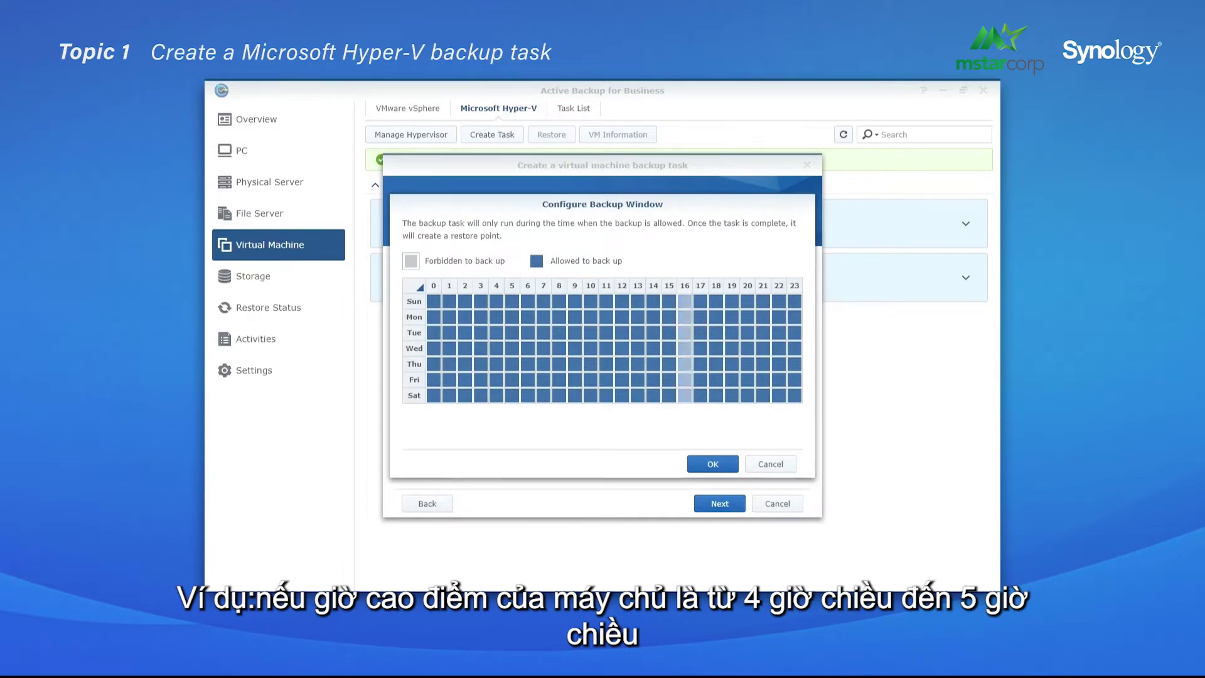
pyautogui.click(700, 286)
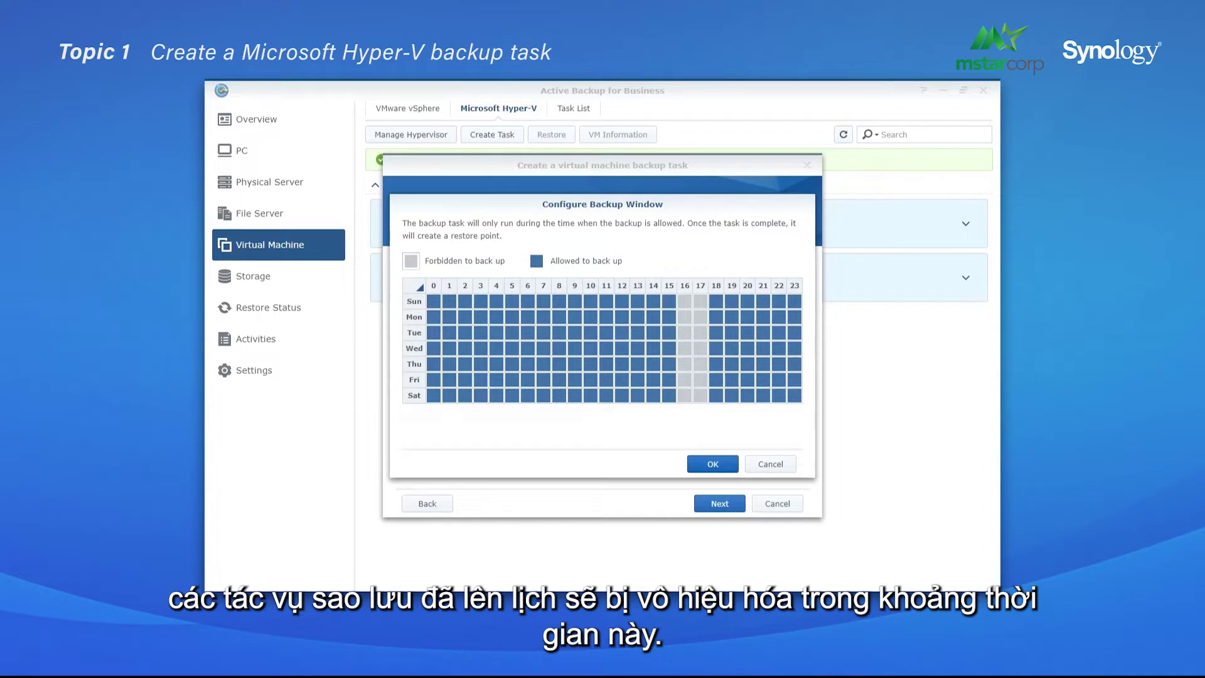
pyautogui.click(710, 464)
# Step: Use custom retention rules, create HyperV-Task-1, and start its first backup immediately
pyautogui.click(720, 504)
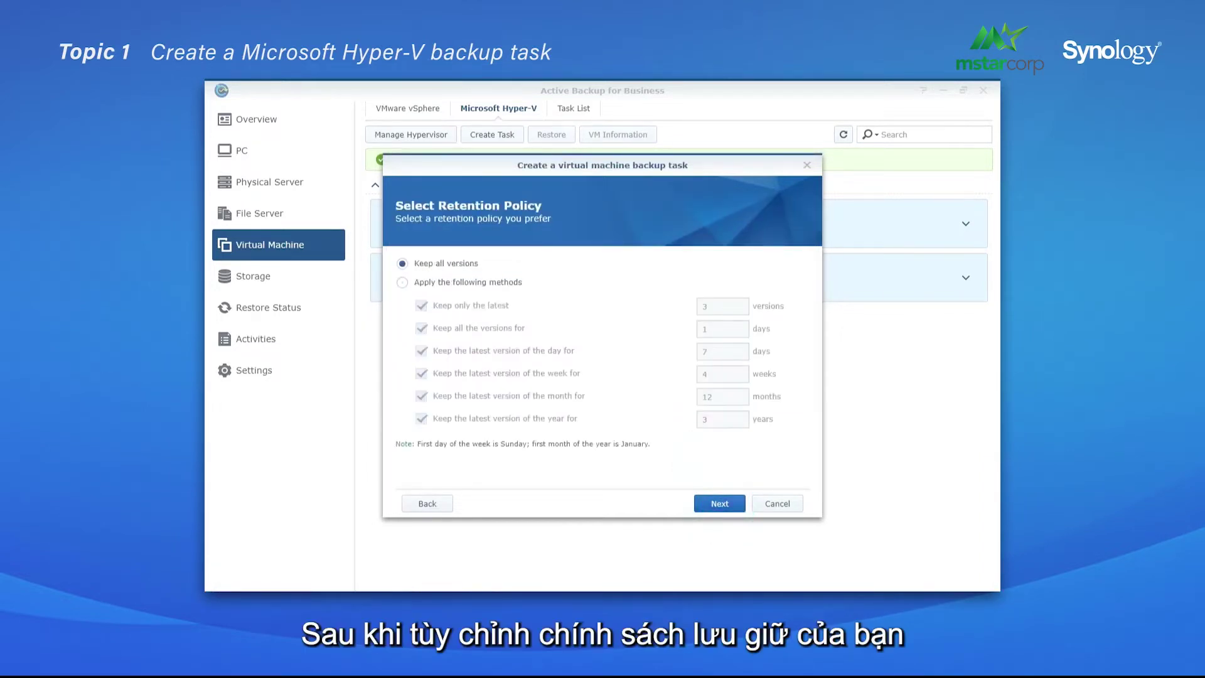
pyautogui.click(402, 282)
pyautogui.click(720, 504)
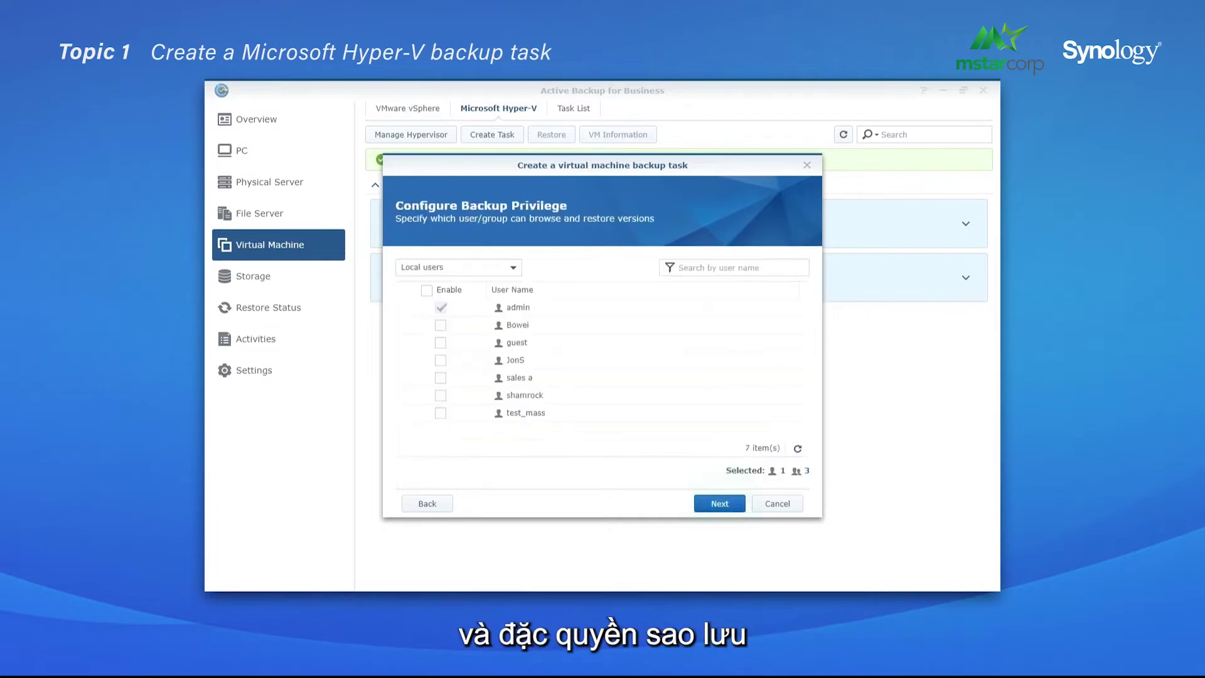
pyautogui.click(720, 503)
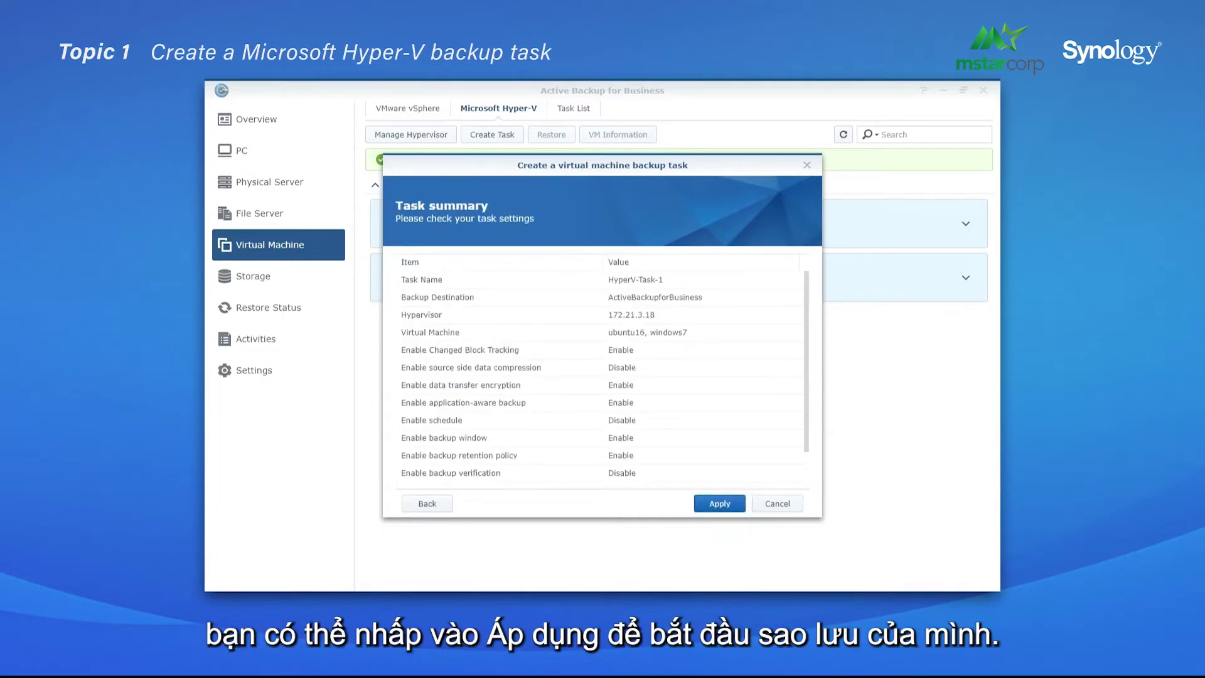
pyautogui.click(719, 504)
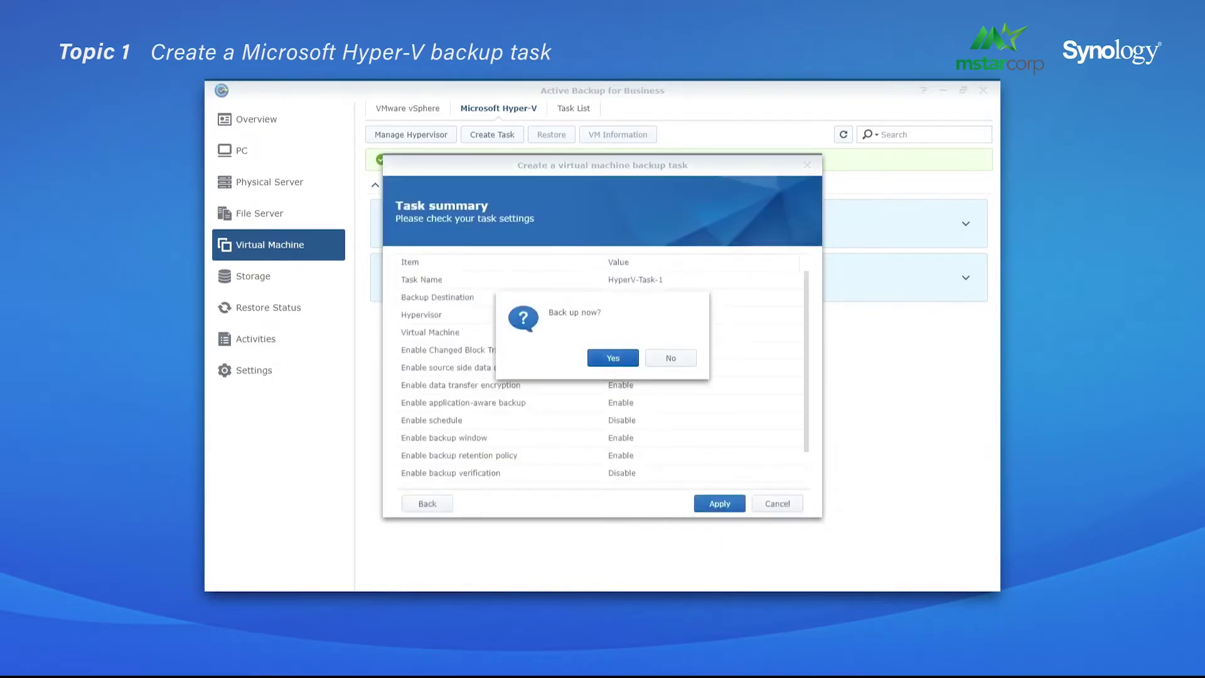
pyautogui.click(613, 358)
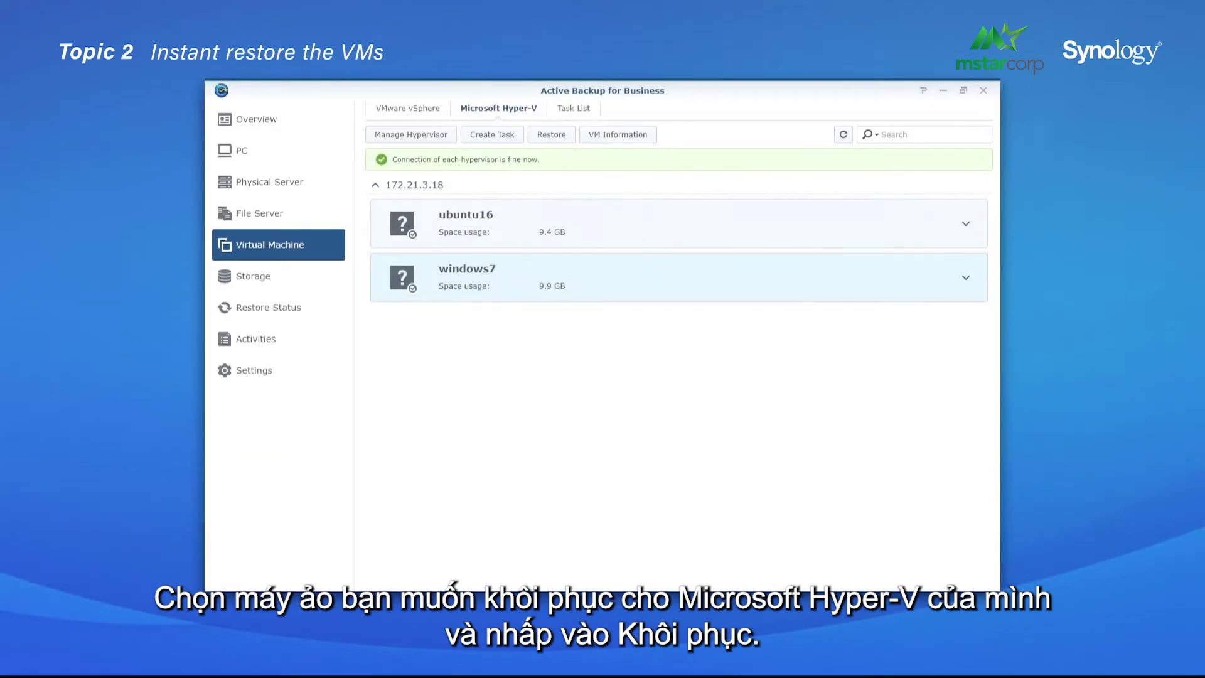
pyautogui.click(551, 134)
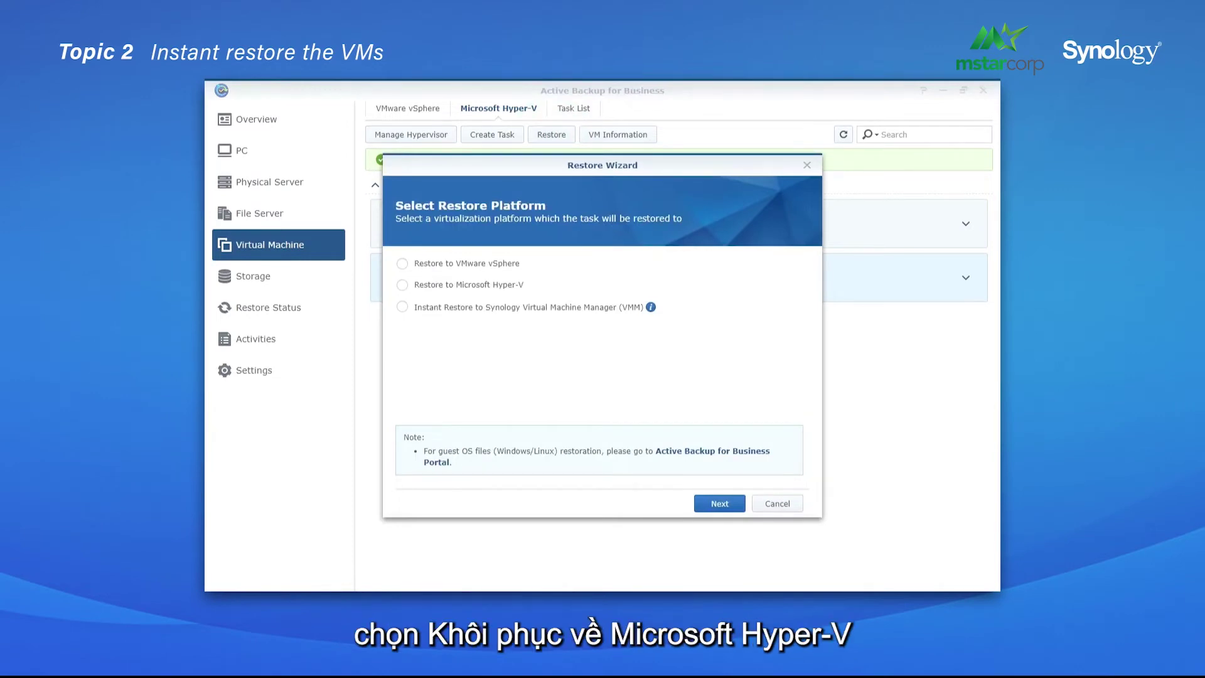
pyautogui.click(402, 284)
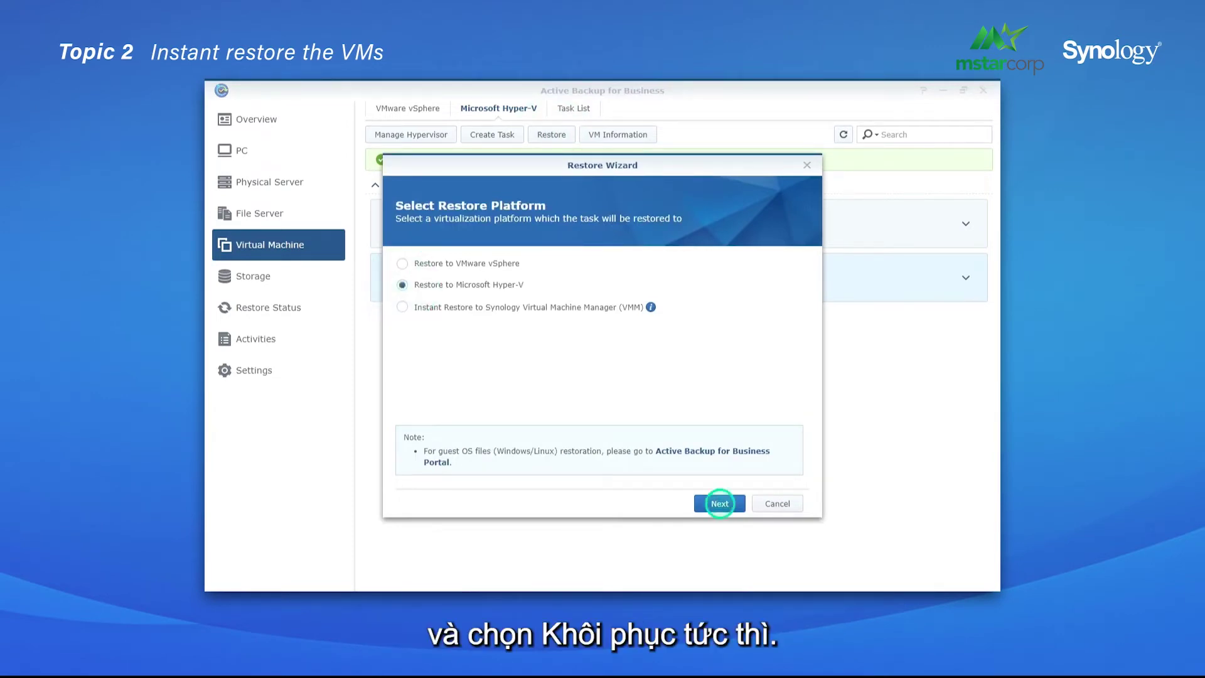
pyautogui.click(719, 503)
pyautogui.click(403, 263)
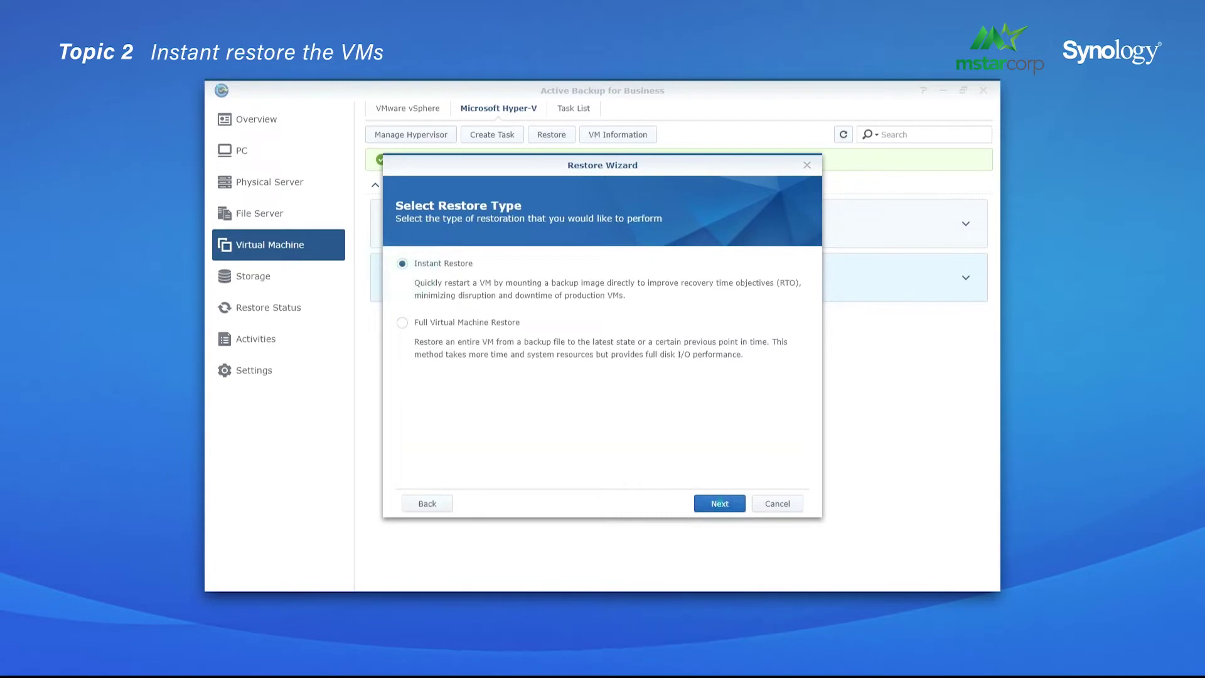
pyautogui.click(720, 504)
pyautogui.click(573, 280)
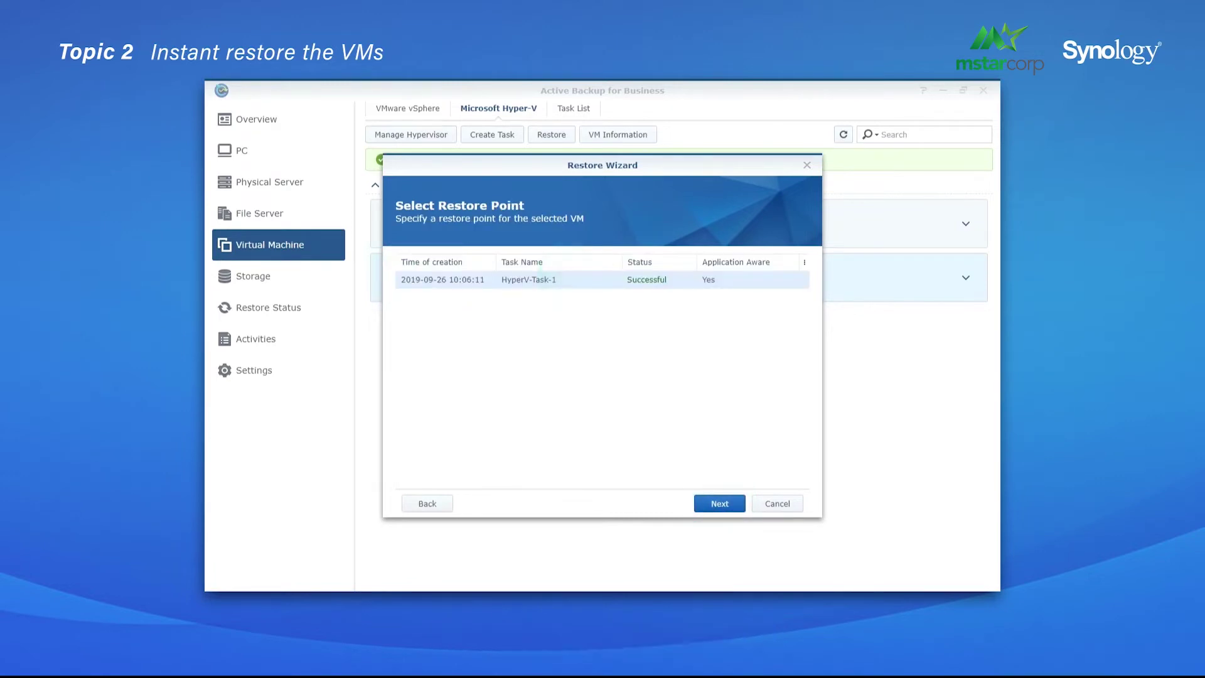
pyautogui.click(719, 504)
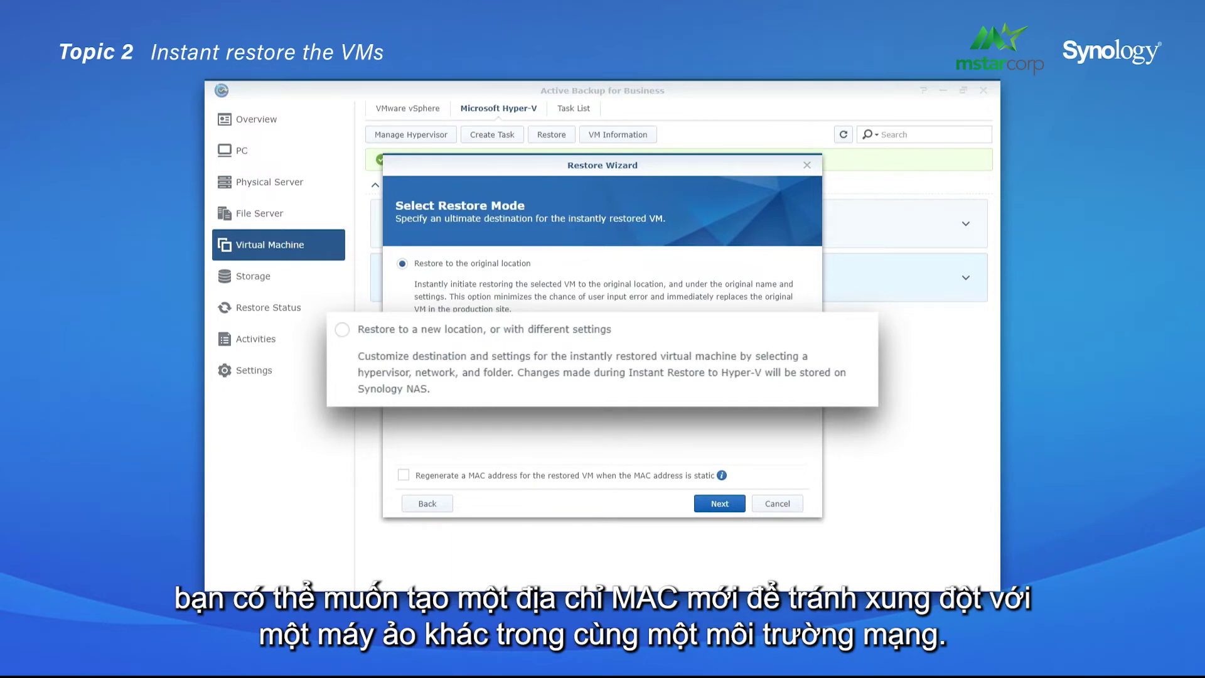
# Step: Restore windows7 to its original location with automatic power-on after restoration
pyautogui.click(720, 503)
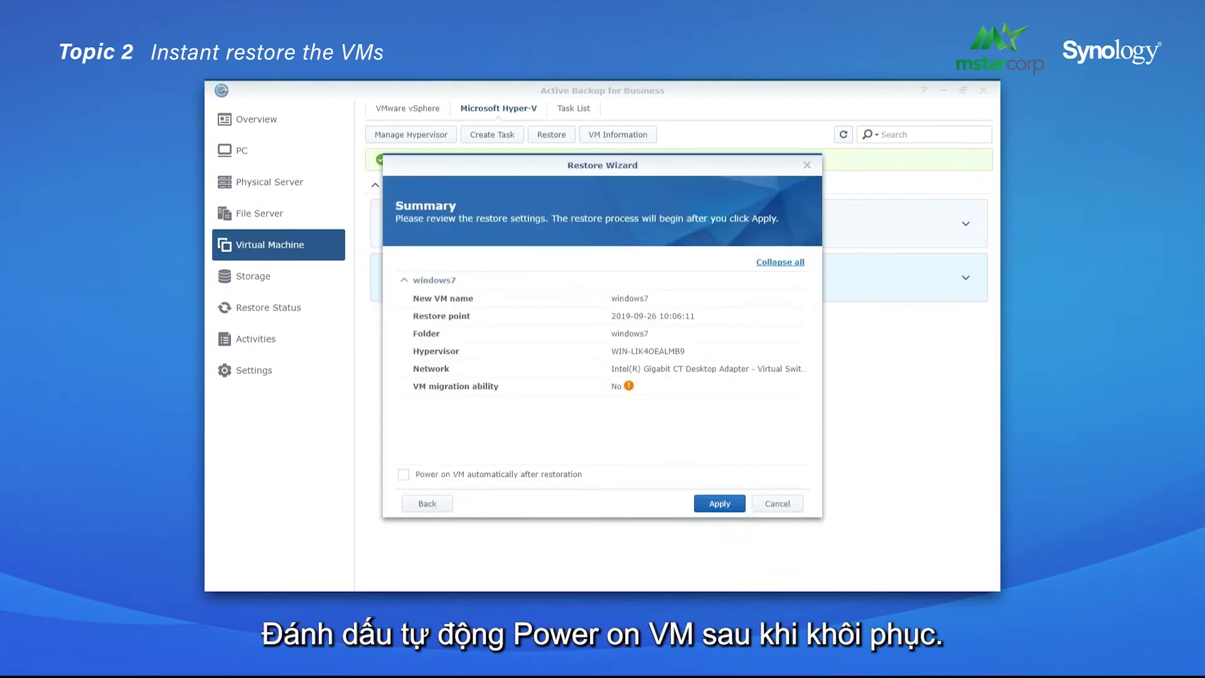
pyautogui.click(404, 475)
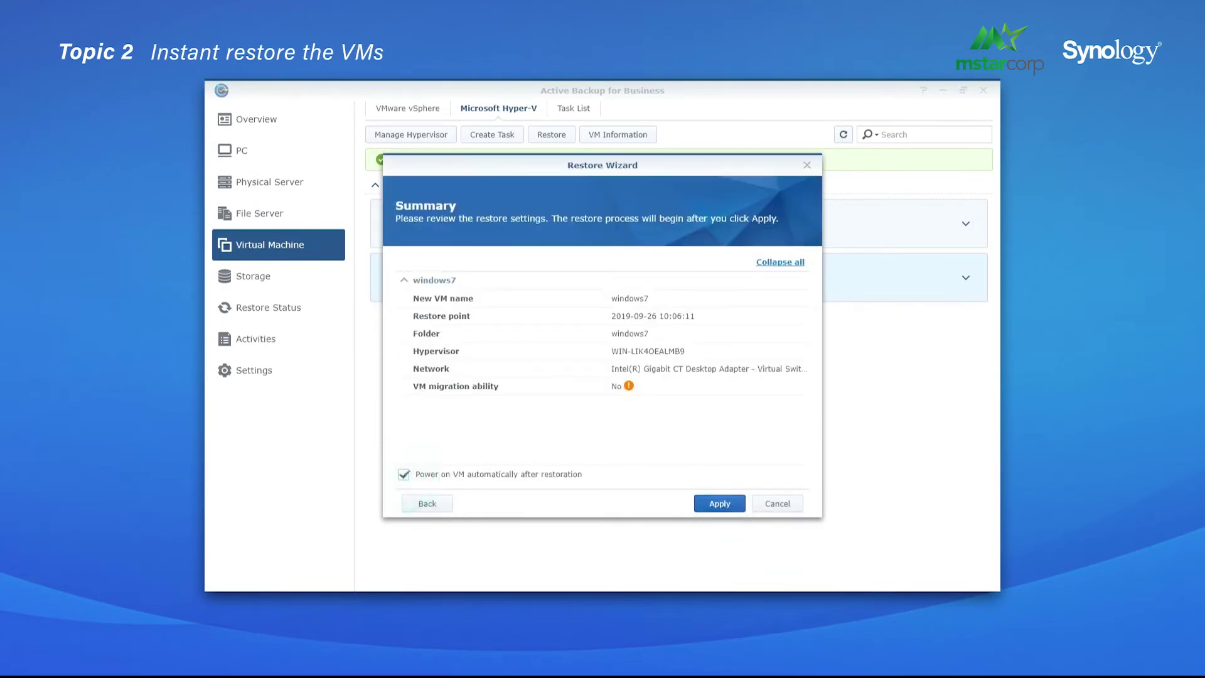
pyautogui.click(719, 503)
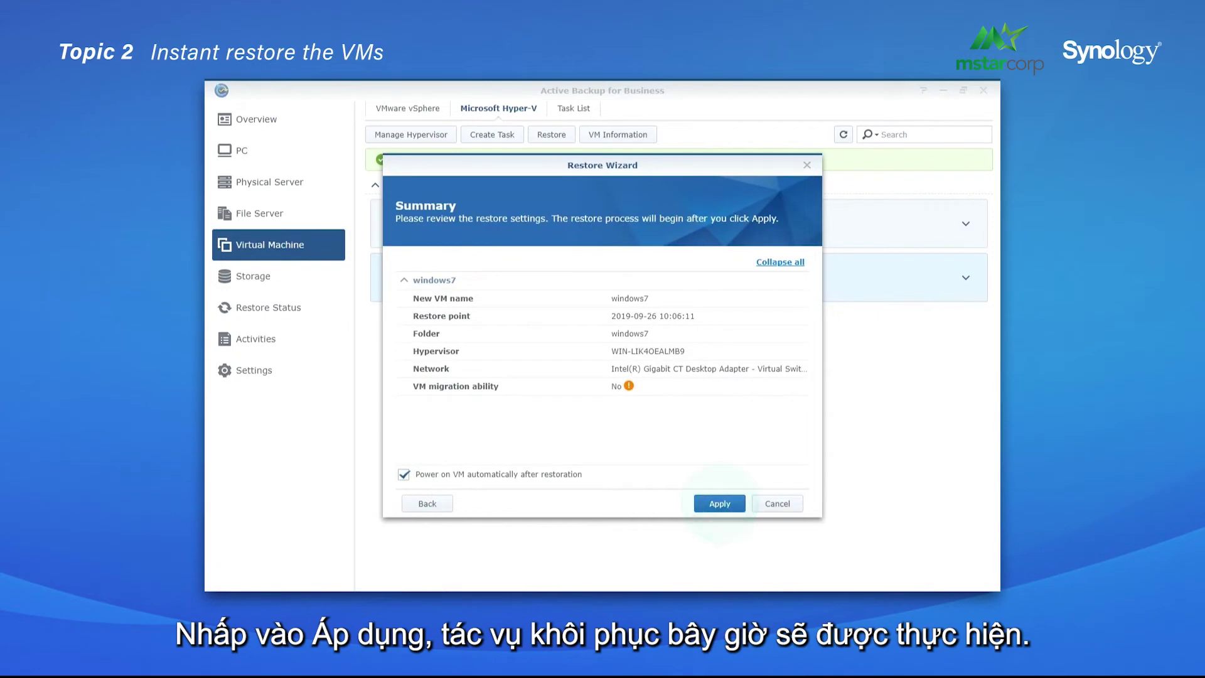